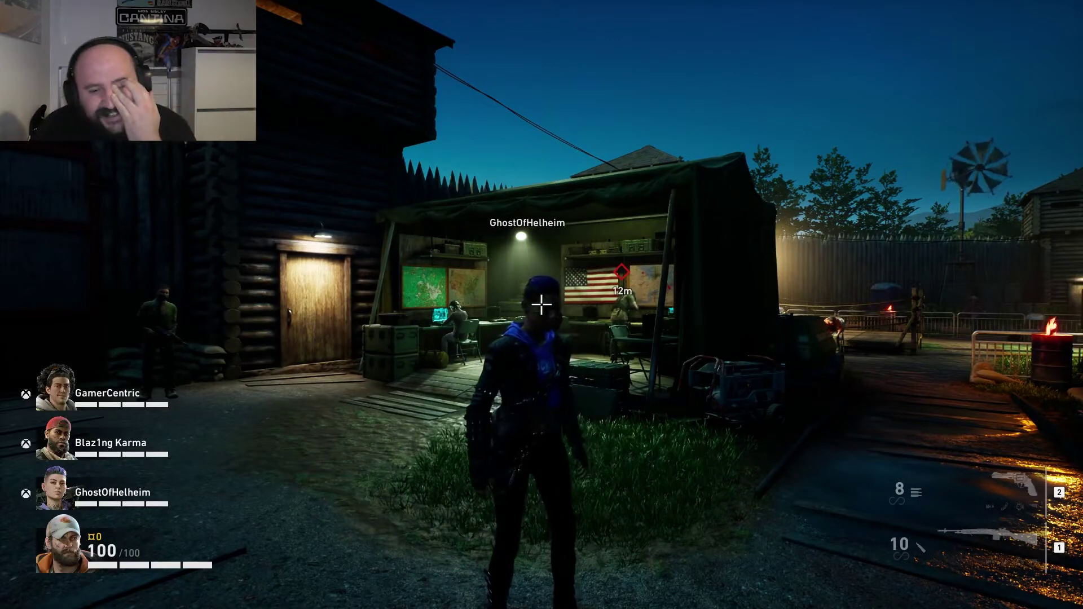
Bring up the window switcher over Back 4 Blood and highlight the Xbox app.
key(alt+Tab)
key(Tab)
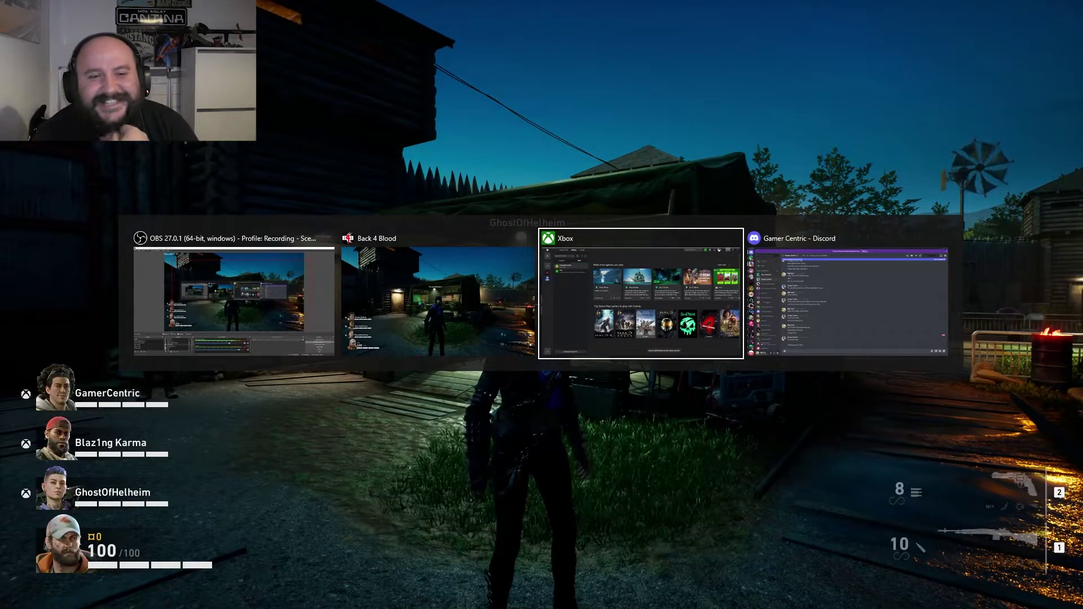
Release Alt to switch from Back 4 Blood to the Xbox app.
key(alt)
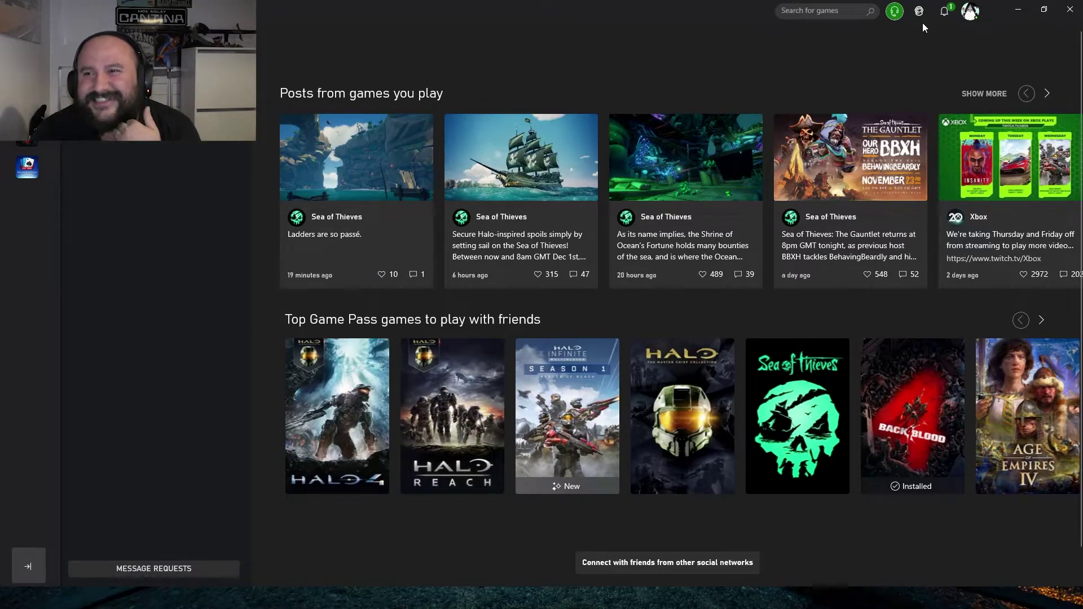
Review the four-person party details, close them, and open the profile account menu.
click(896, 12)
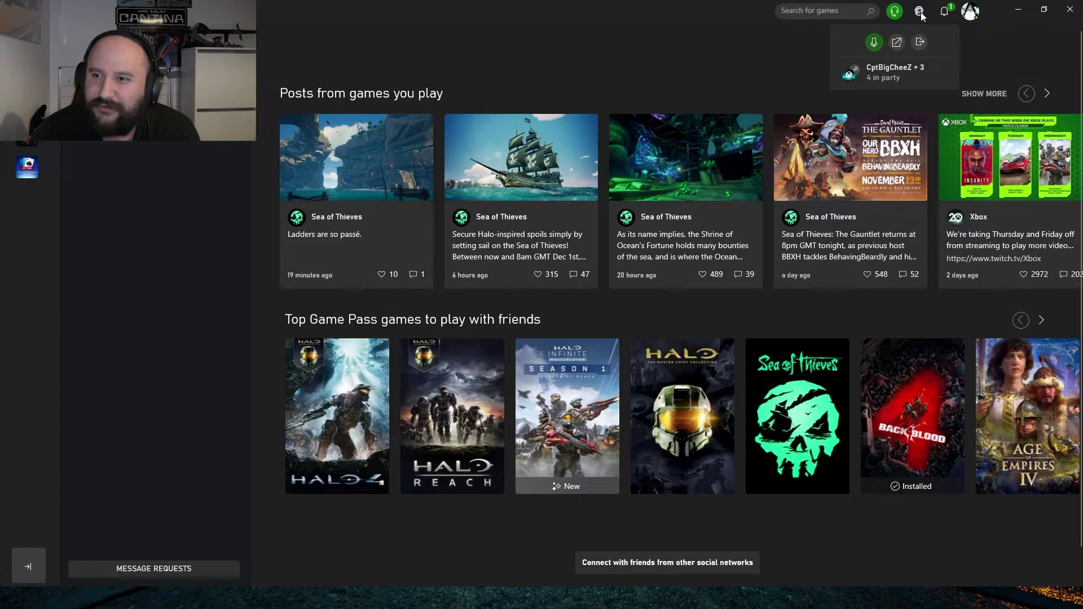
click(973, 19)
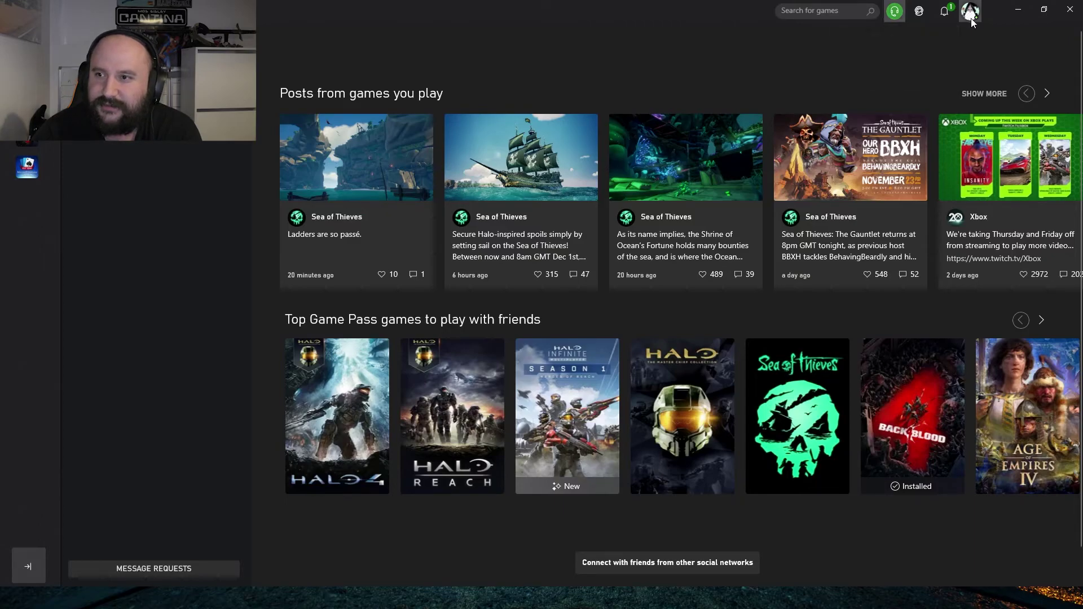
click(973, 19)
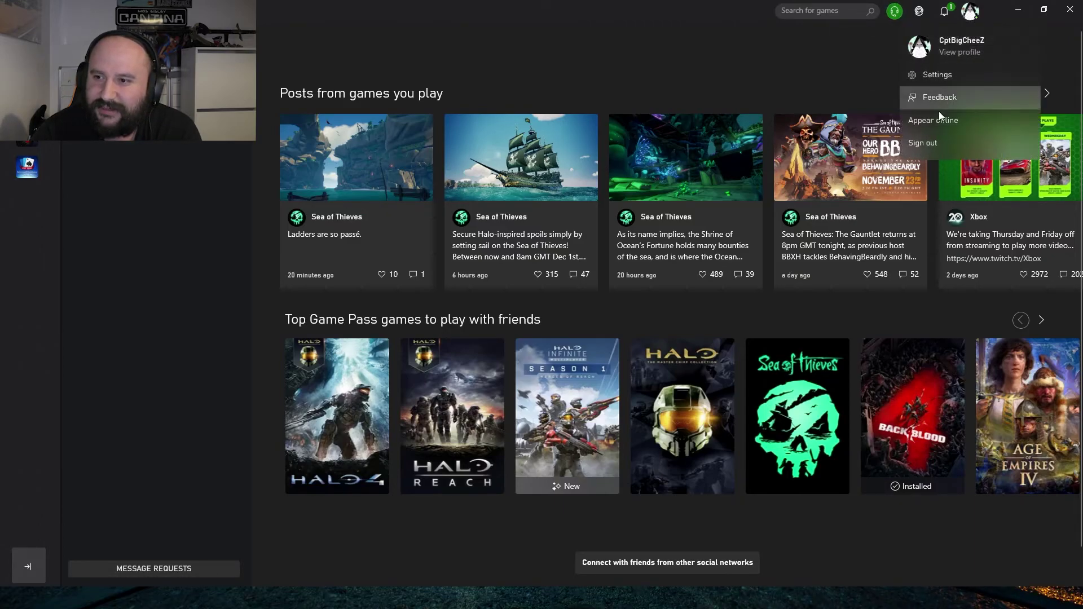